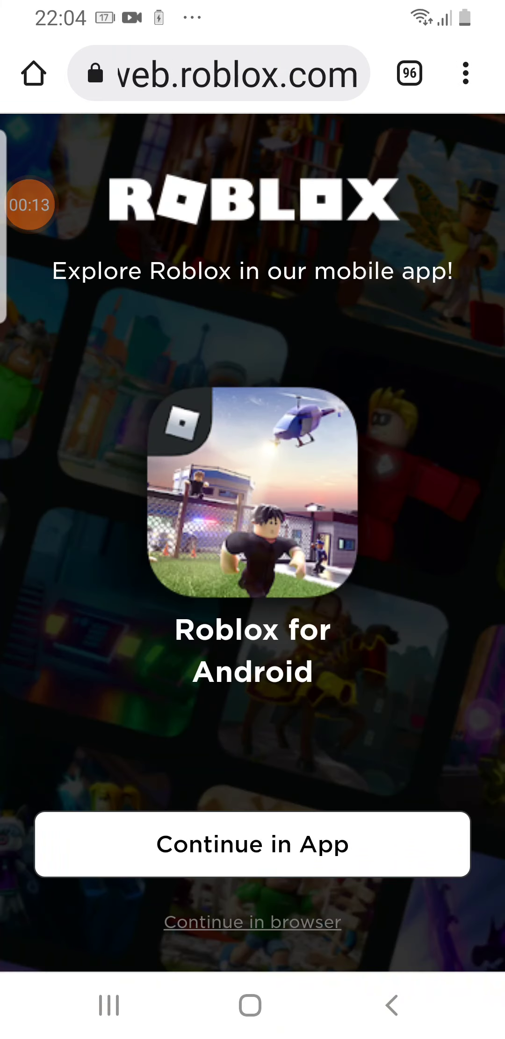
Continue on the Roblox website in the browser and switch Chrome to the desktop site layout
click(253, 921)
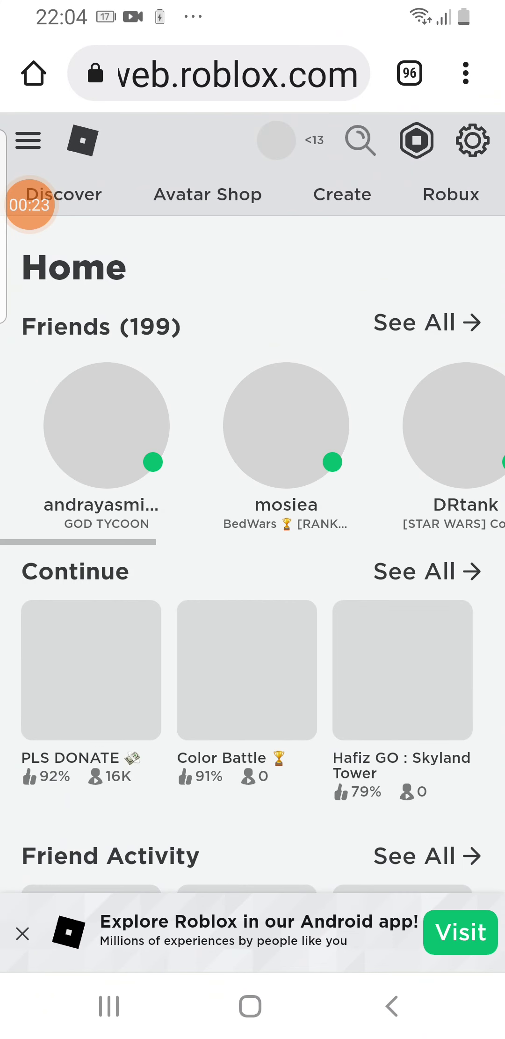
click(466, 74)
click(326, 848)
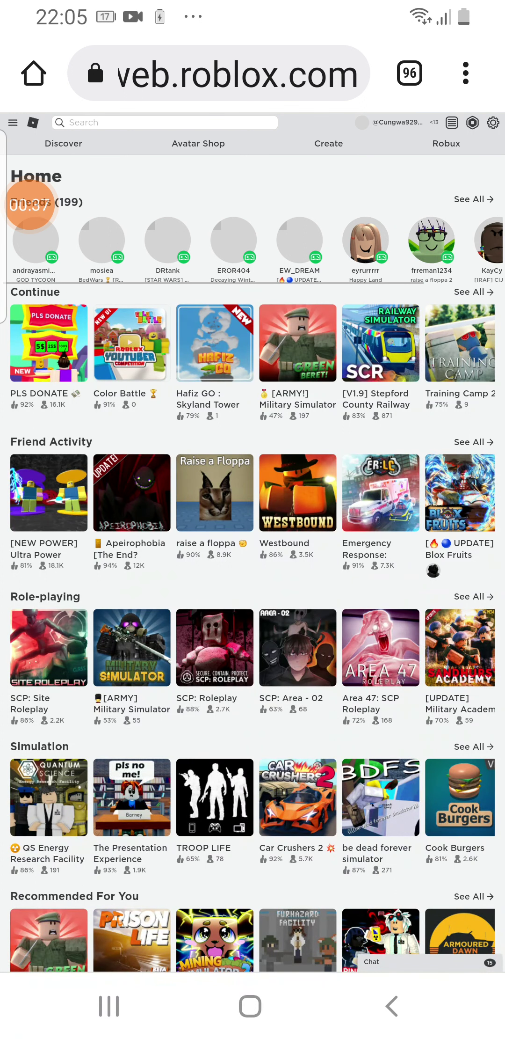
Go to Create > T-Shirts and start choosing an image file for a new T-shirt
click(328, 143)
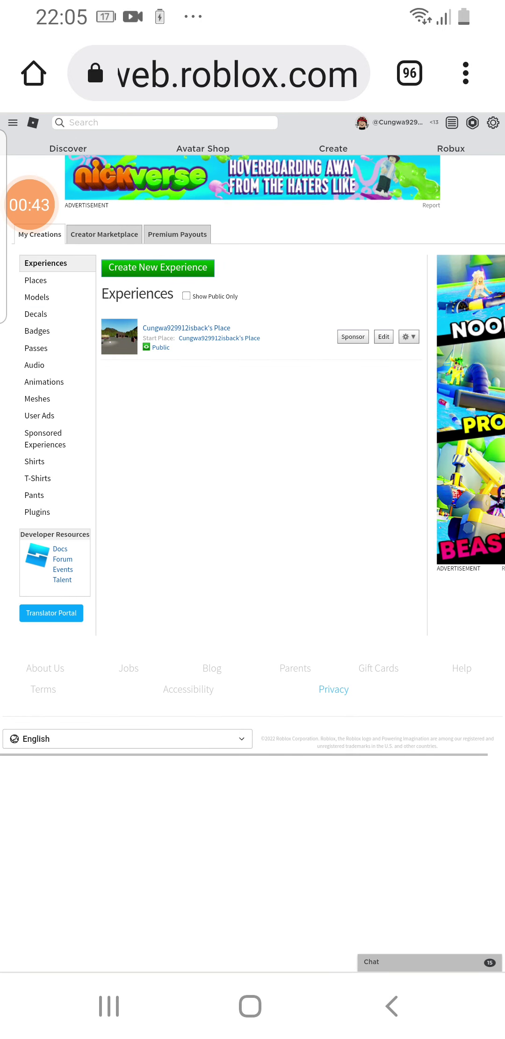
click(38, 479)
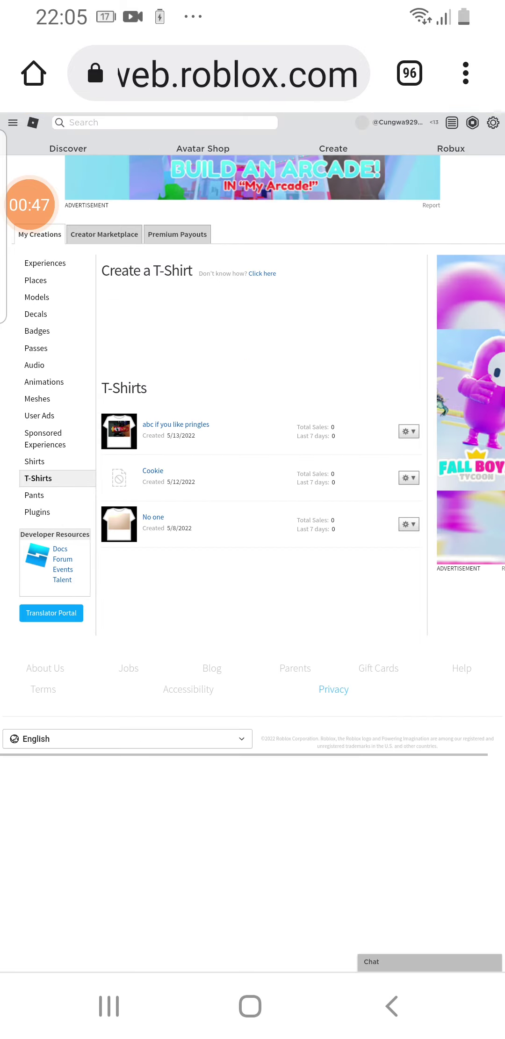
scroll(253, 487, up, 2)
scroll(253, 487, down, 2)
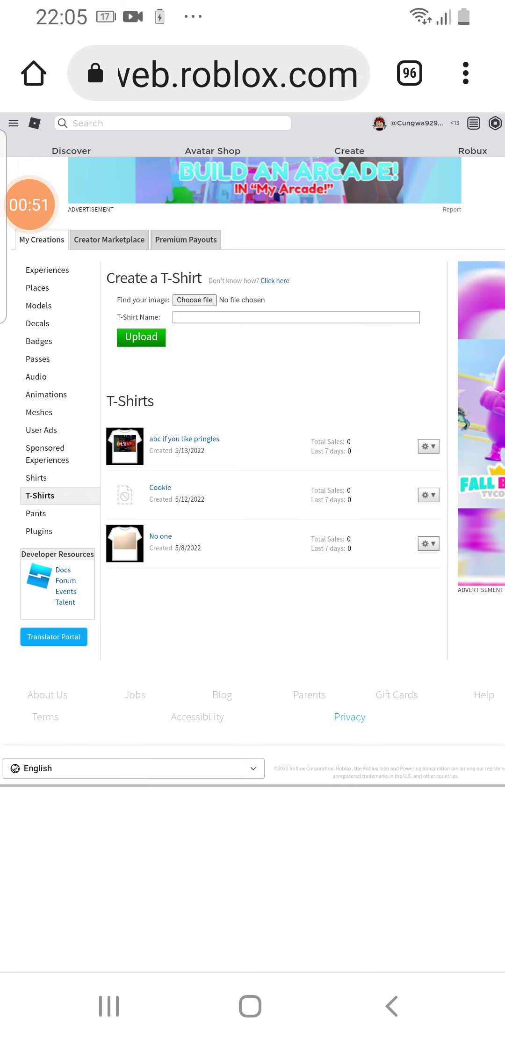
click(195, 300)
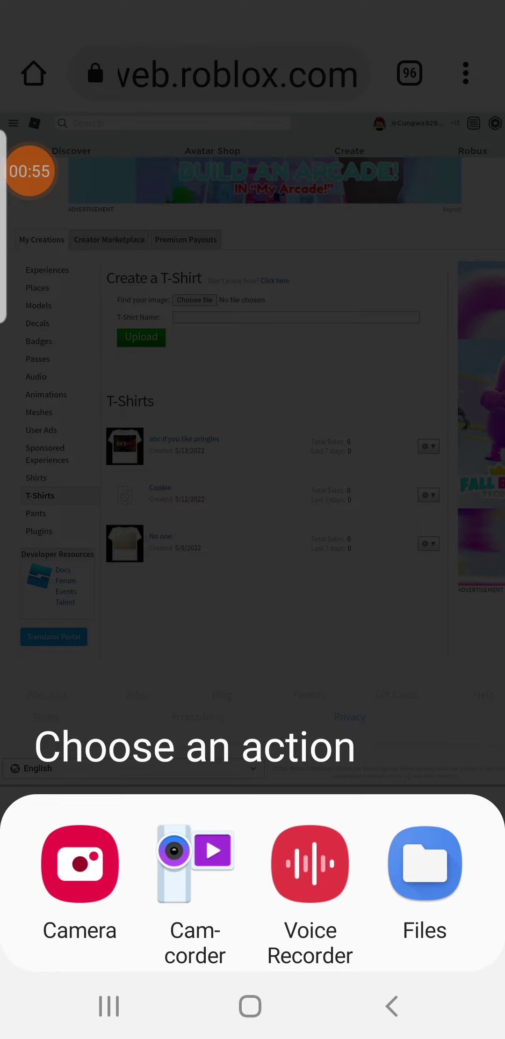
Attach the 18:30 screenshot from Files as the T-shirt image and select the name field
click(425, 862)
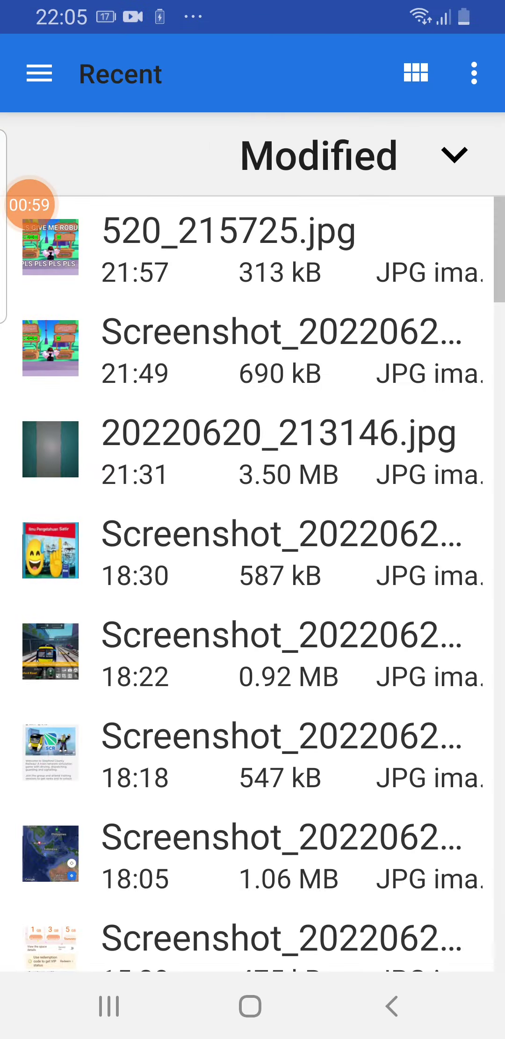
scroll(253, 568, down, 3)
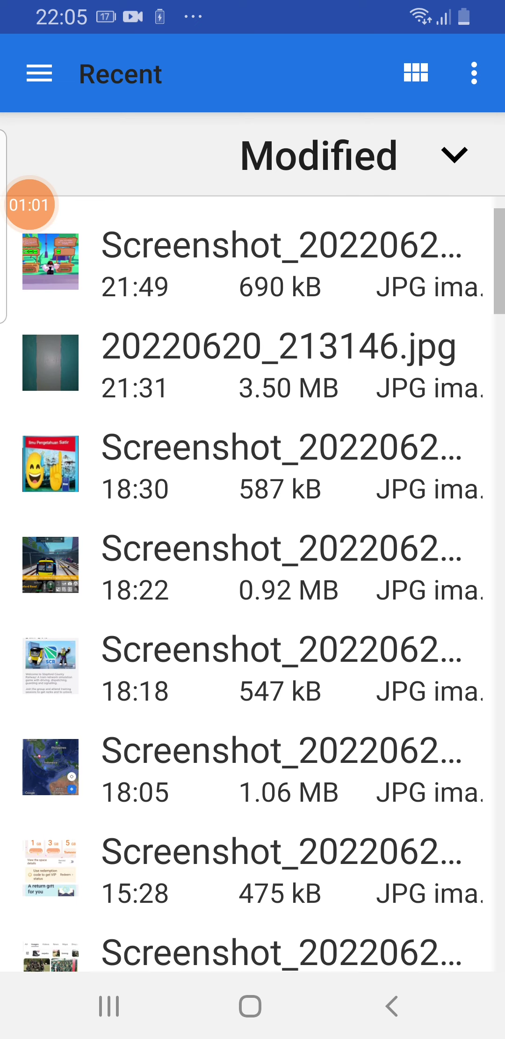
scroll(253, 568, up, 1)
click(252, 438)
click(296, 316)
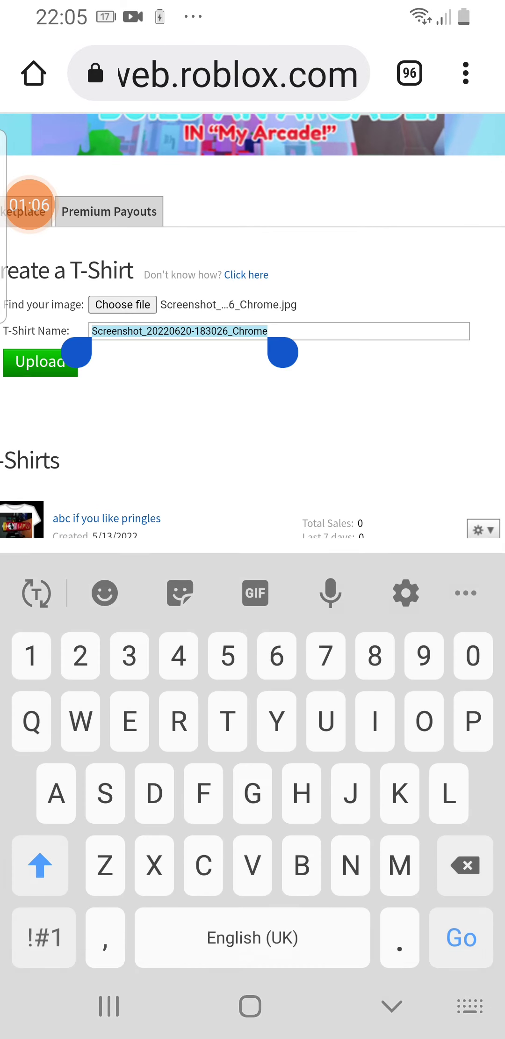
Name the new T-shirt 'Satir' and upload it
click(466, 865)
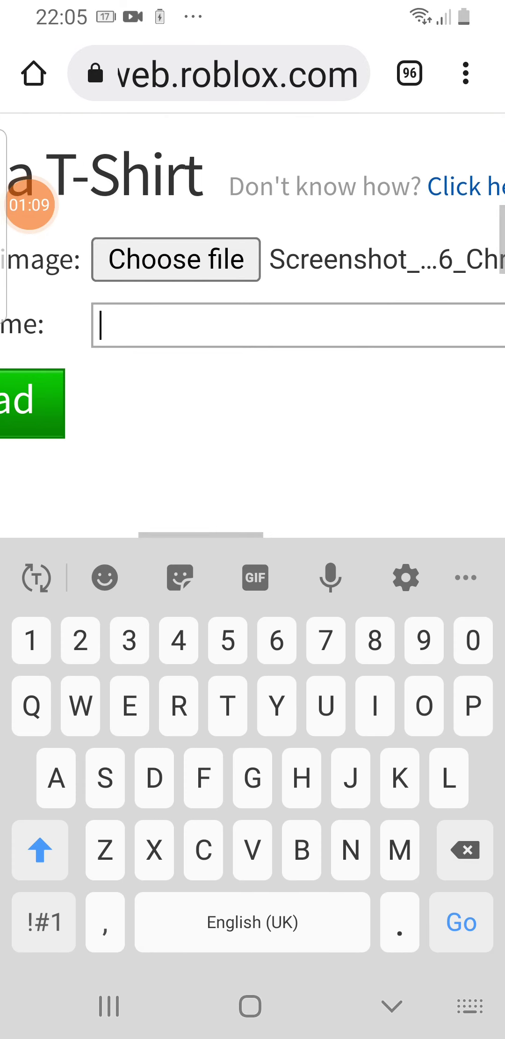
text(Sair)
key(BackSpace)
key(BackSpace)
text(tir)
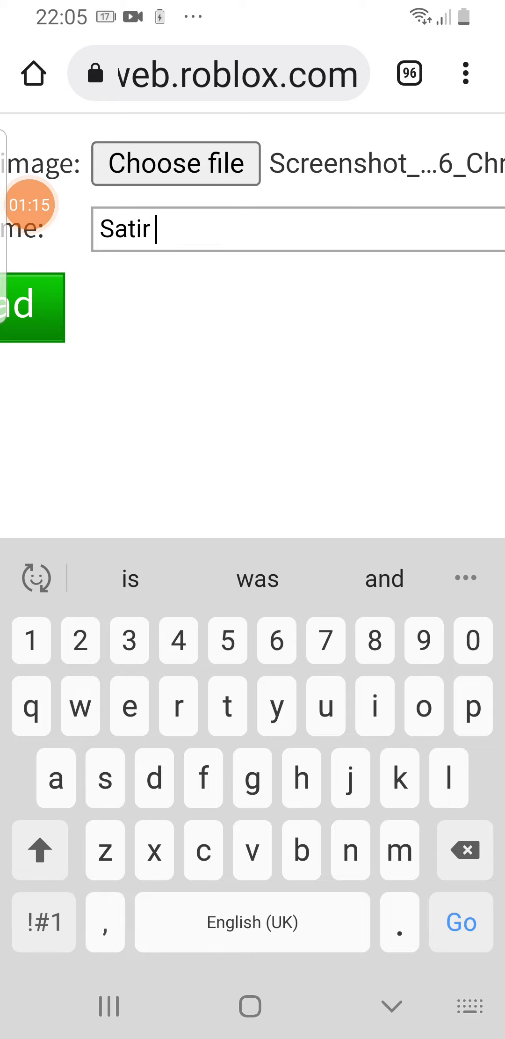
scroll(253, 324, left, 1)
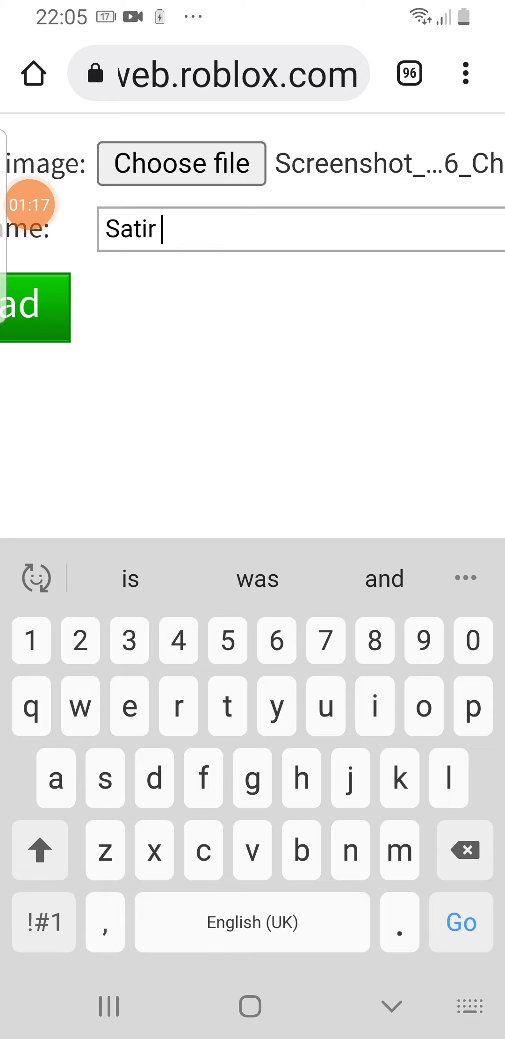
key(Escape)
scroll(253, 325, up, 2)
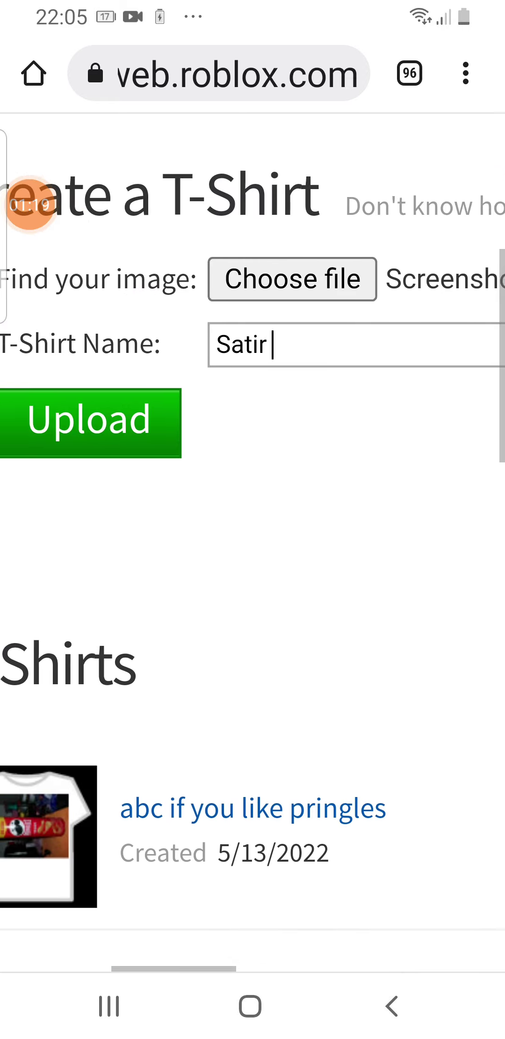
click(90, 422)
scroll(252, 487, down, 3)
scroll(253, 487, down, 2)
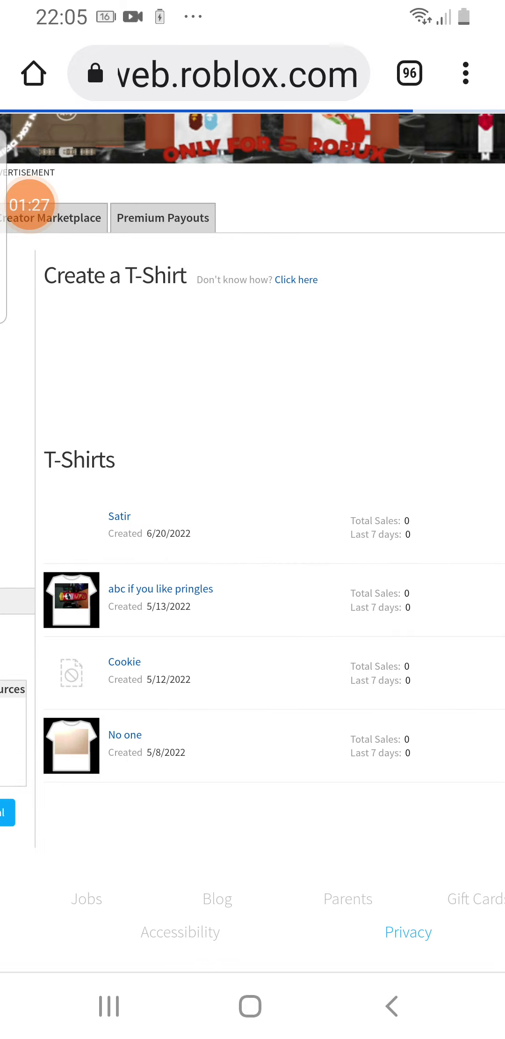
scroll(253, 519, left, 3)
scroll(252, 519, up, 2)
scroll(252, 519, right, 4)
scroll(253, 519, right, 3)
Open the Configure page for the Satir T-shirt from its gear menu
click(331, 573)
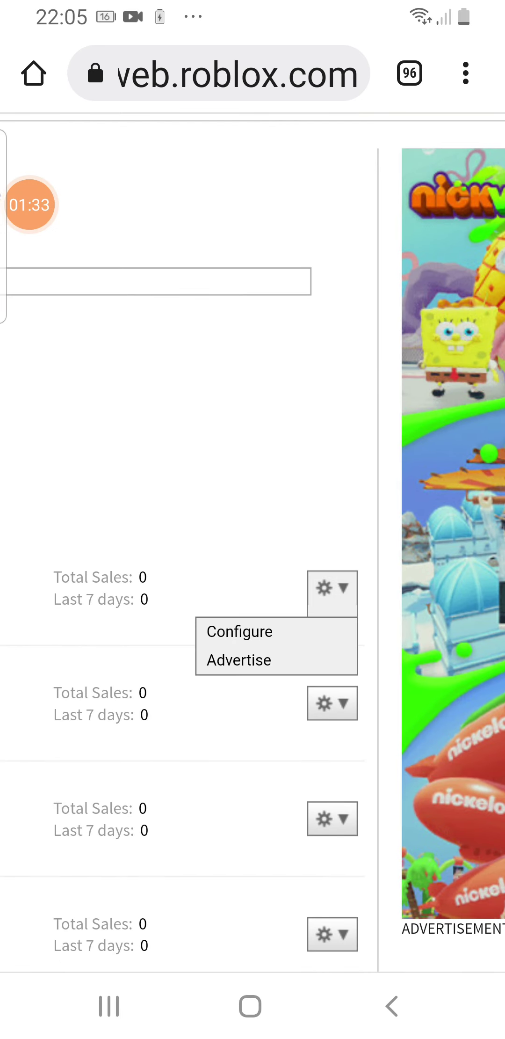
click(239, 631)
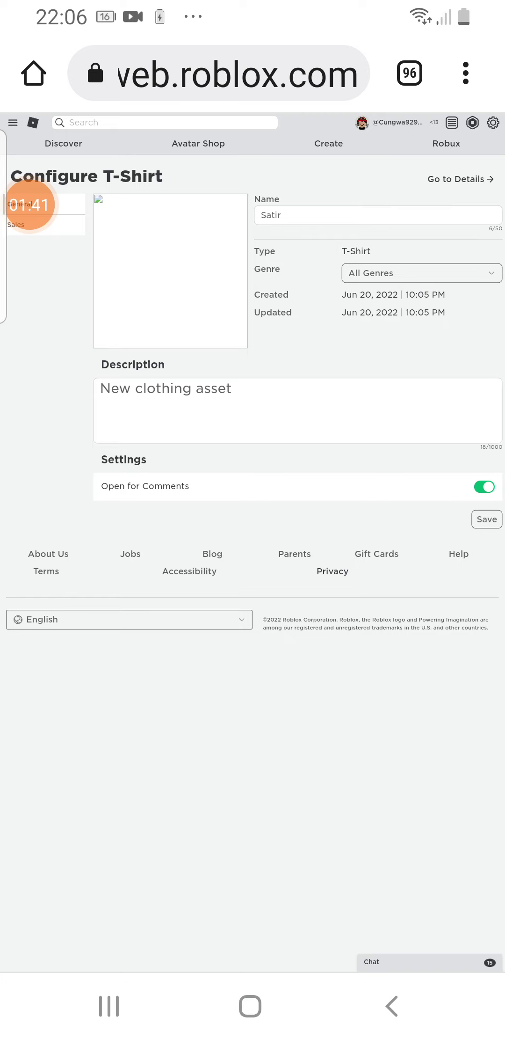
Erase the default description, then briefly open Satir's advertising option and go back
click(243, 389)
key(BackSpace)
key(BackSpace)
key(BackSpace)
key(BackSpace)
text(SATIR TER)
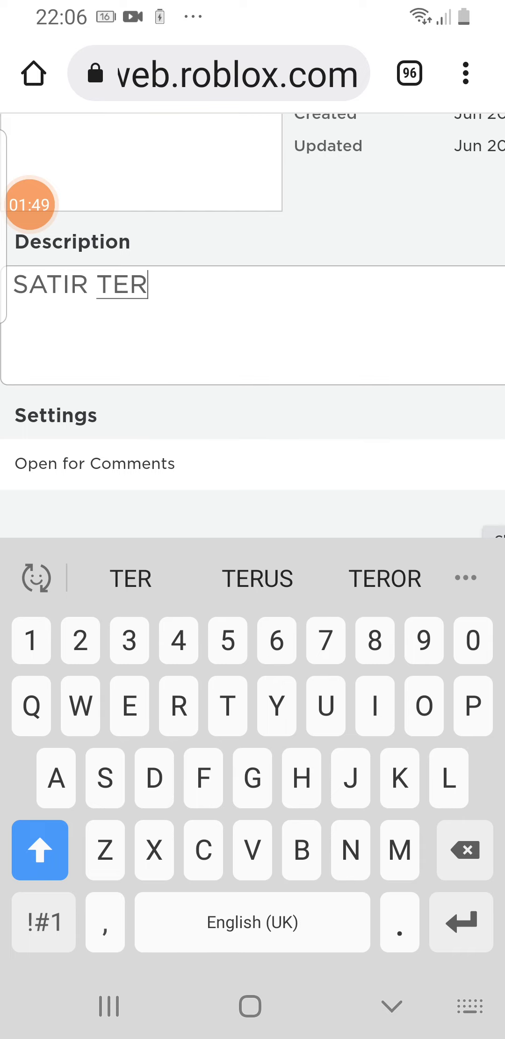
text(BAIK)
click(392, 1006)
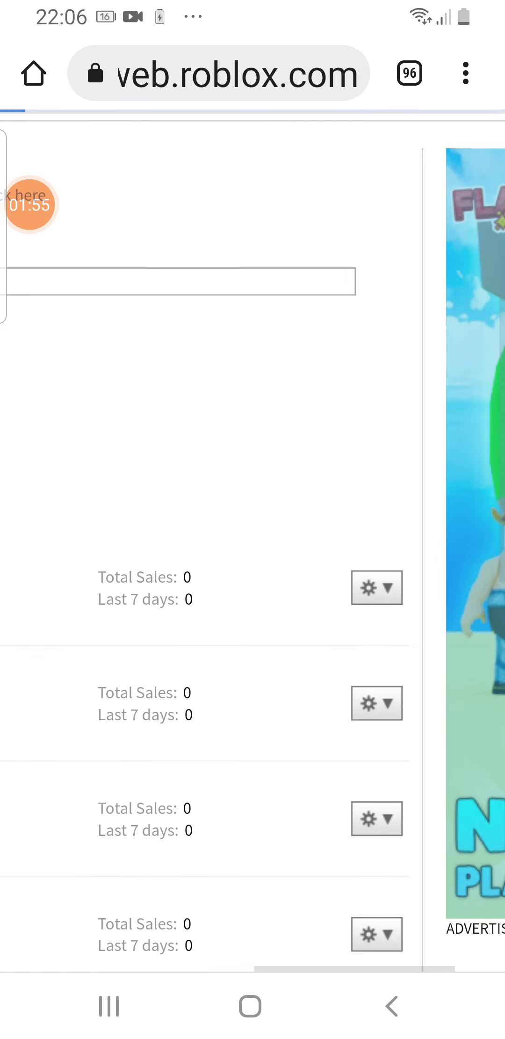
click(376, 586)
click(283, 659)
click(390, 1005)
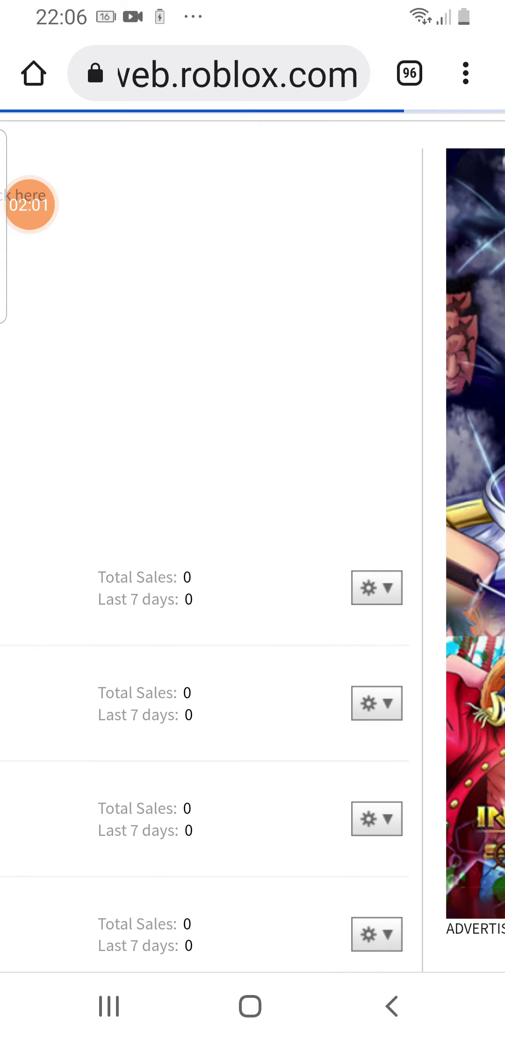
Reopen Satir's Configure page and enter the description 'BARU ADA T SHIRT SATIR'
click(376, 586)
click(283, 631)
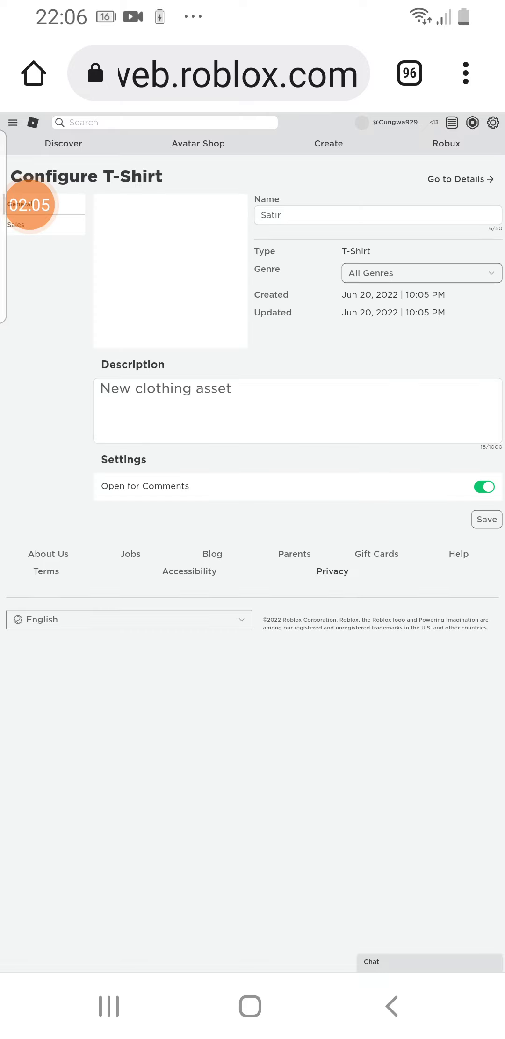
click(232, 387)
key(BackSpace)
key(BackSpace)
key(BackSpace)
key(BackSpace)
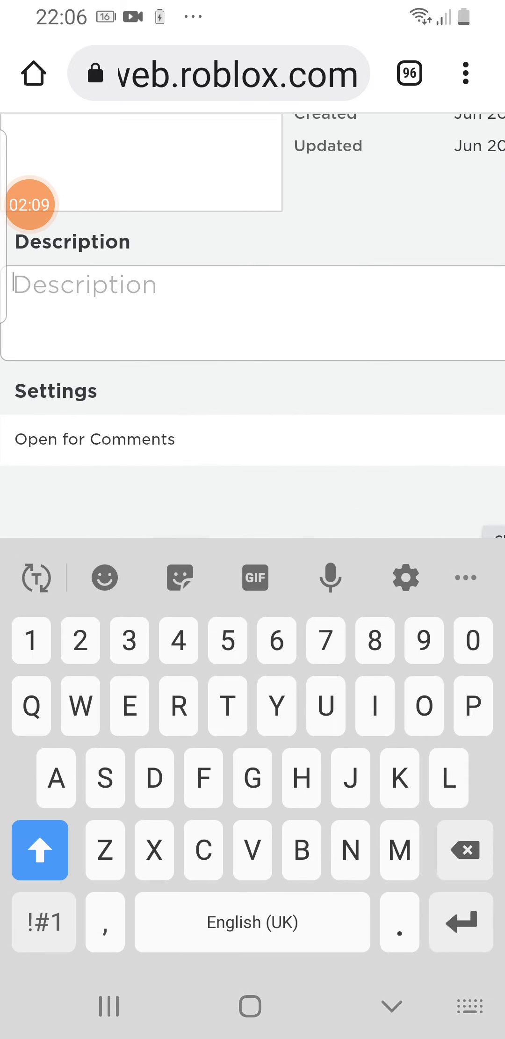
text(BARY)
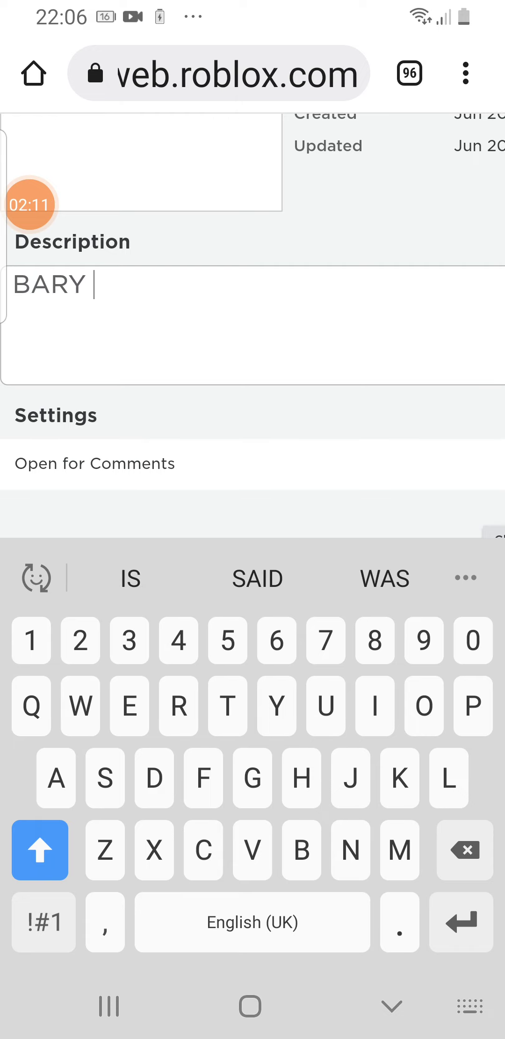
key(BackSpace)
key(BackSpace)
text(U ADA T SH)
key(BackSpace)
text(IRT SATIR)
Switch the Satir T-shirt's configuration to the Sales section, bringing up the unsaved-changes prompt
click(392, 1006)
scroll(252, 487, up, 3)
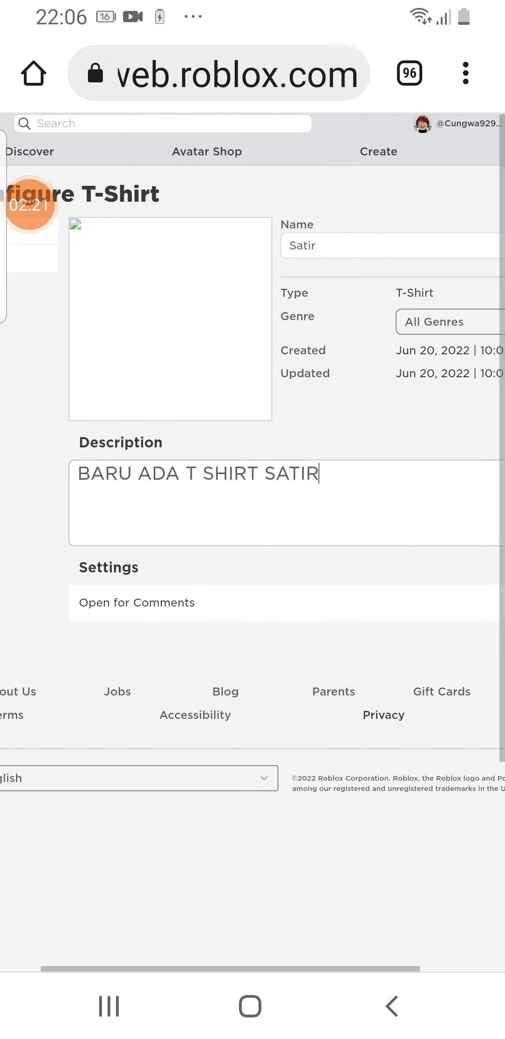
scroll(252, 487, right, 3)
scroll(253, 487, up, 3)
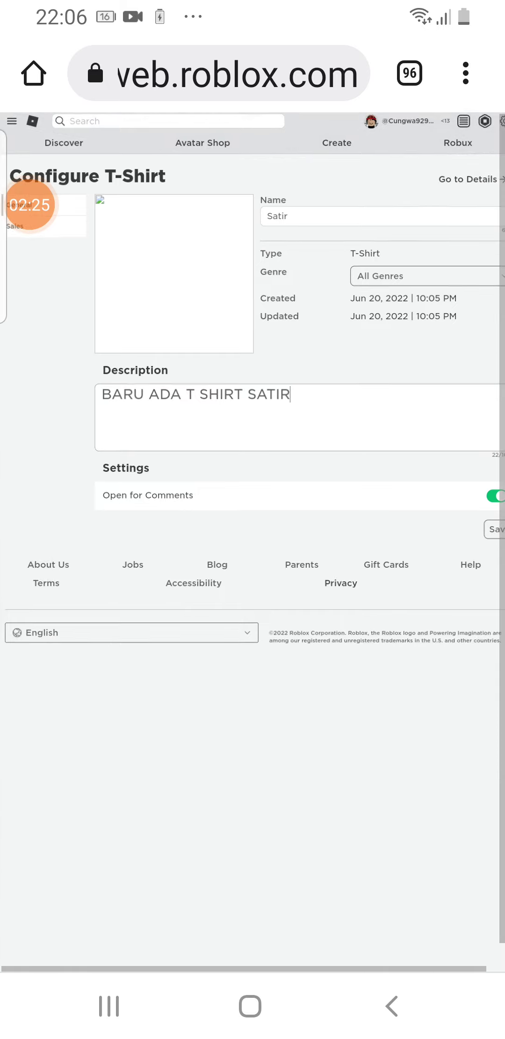
scroll(253, 487, down, 3)
click(34, 353)
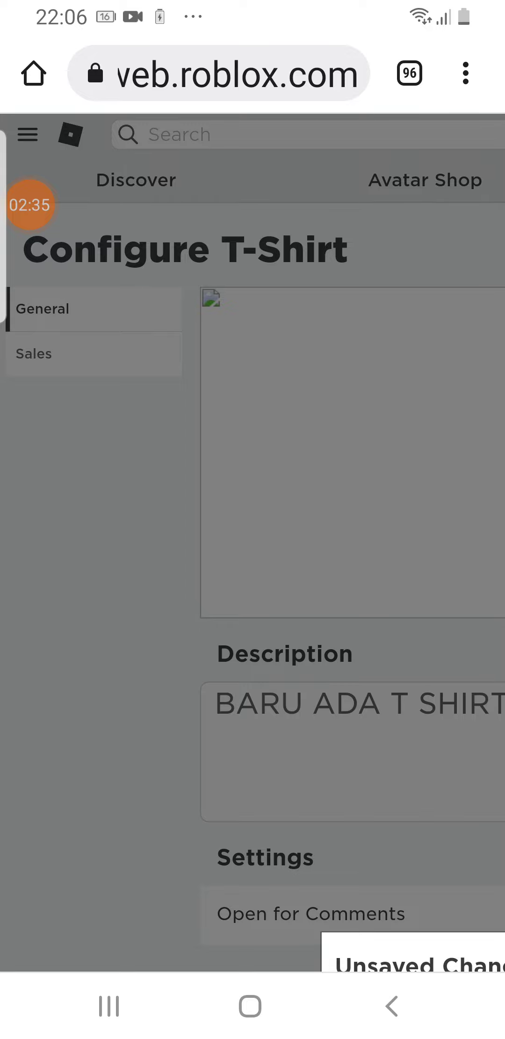
scroll(252, 520, down, 5)
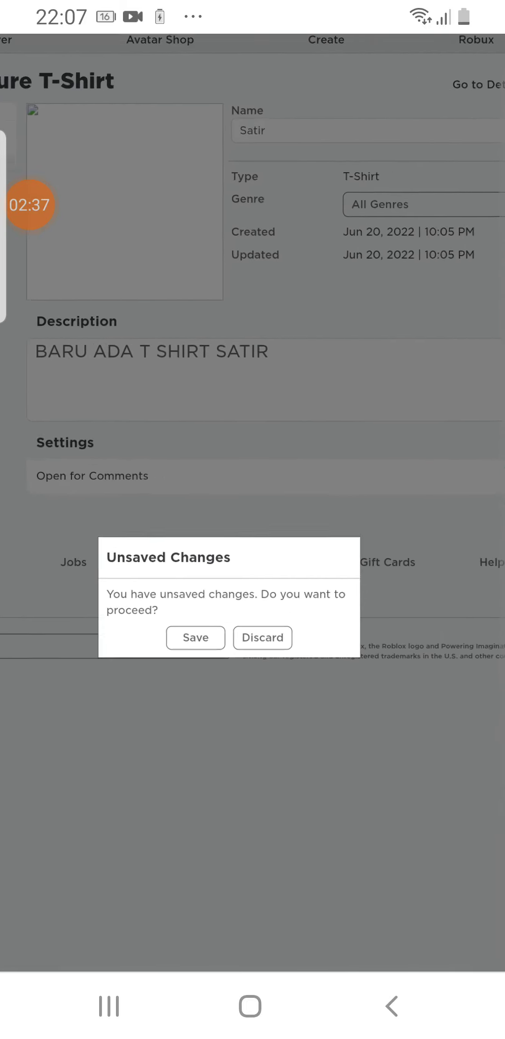
scroll(252, 519, up, 5)
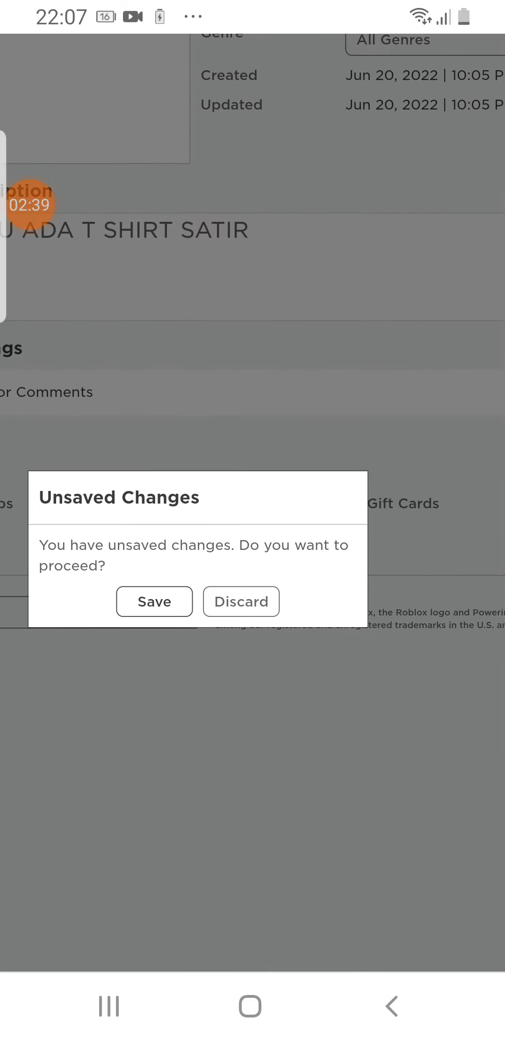
scroll(253, 519, up, 5)
scroll(253, 519, right, 2)
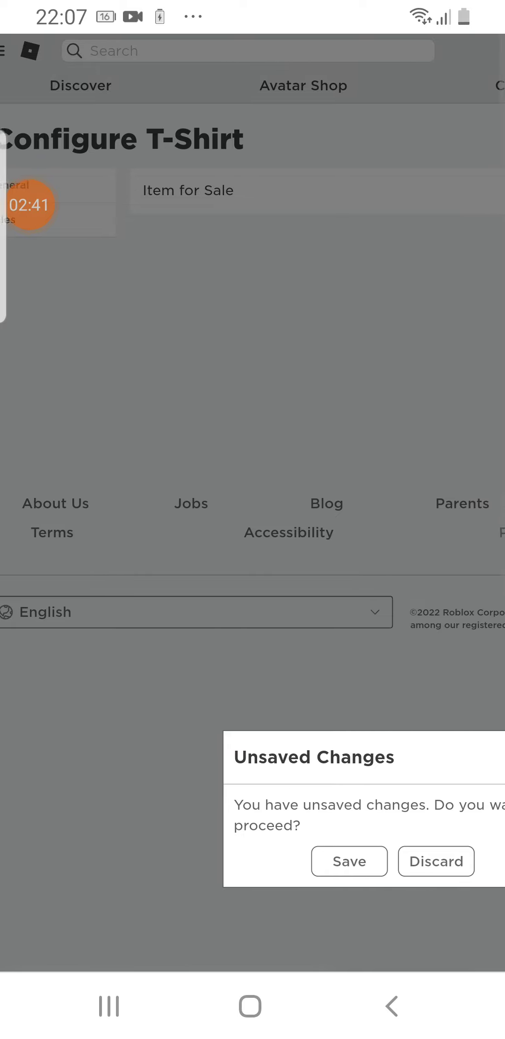
Save the description changes and put Satir on sale, accepting the 10 Robux fee
click(332, 861)
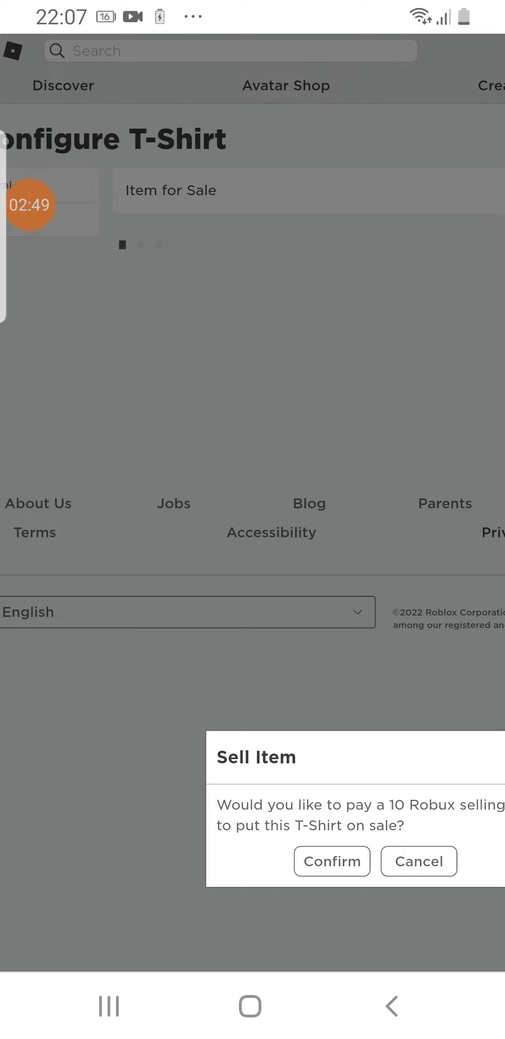
scroll(253, 519, down, 3)
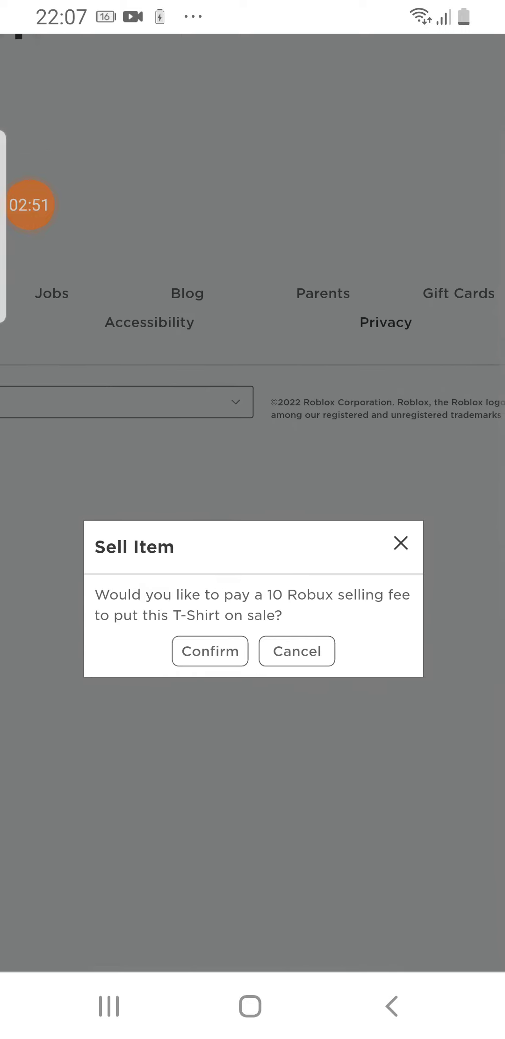
scroll(253, 520, down, 1)
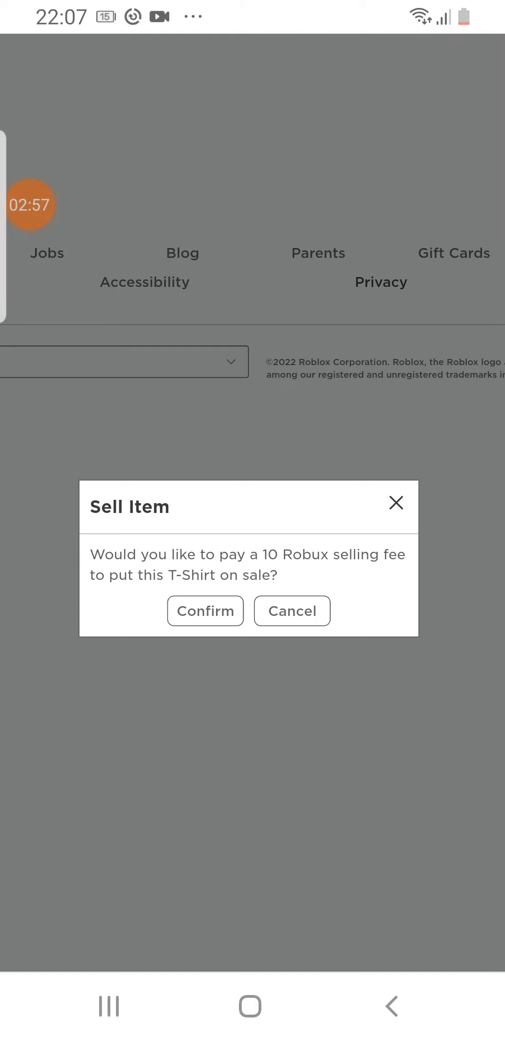
scroll(253, 519, left, 1)
click(236, 610)
scroll(252, 519, up, 3)
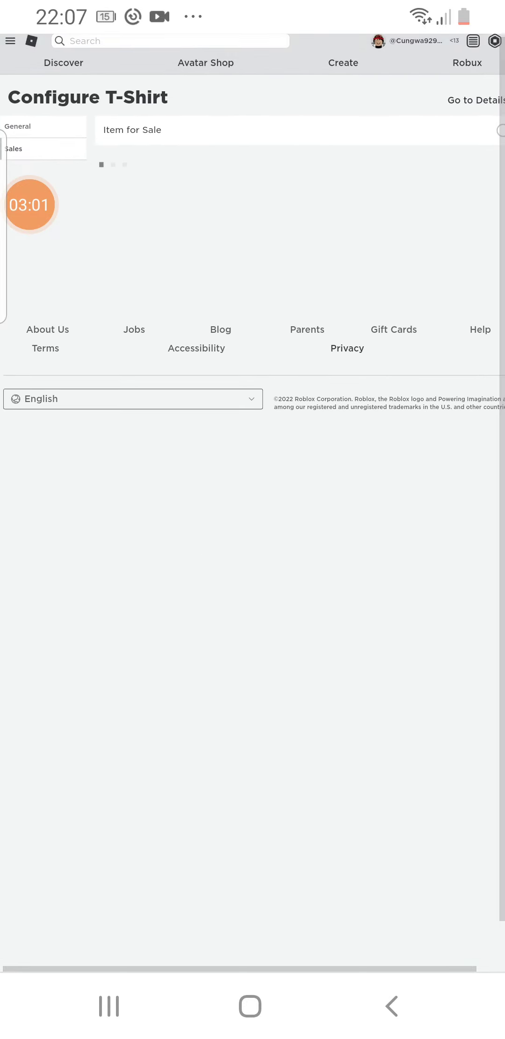
scroll(253, 519, right, 2)
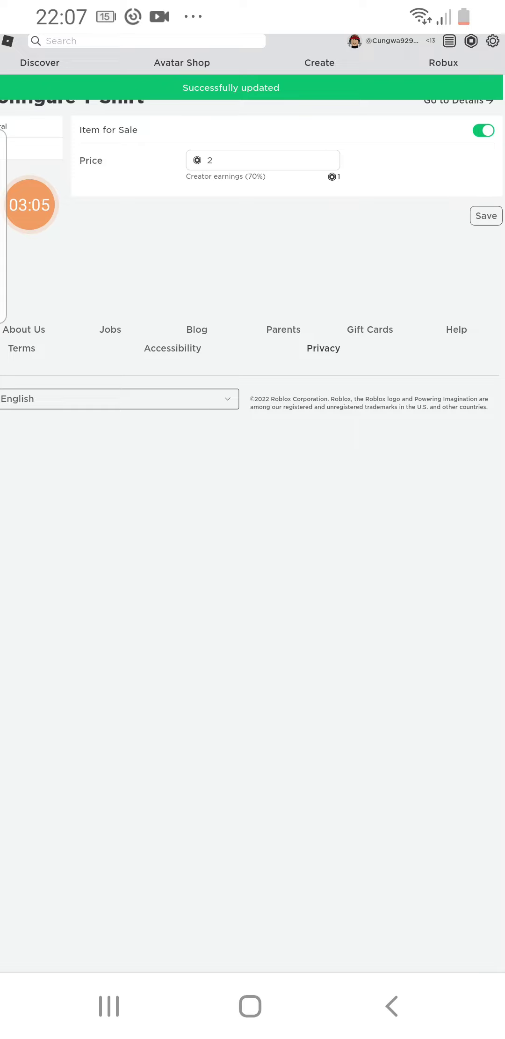
Change Satir's price from 2 to 10 Robux, save it, and return to the T-shirts list
click(260, 160)
key(BackSpace)
click(68, 653)
click(191, 912)
text(10)
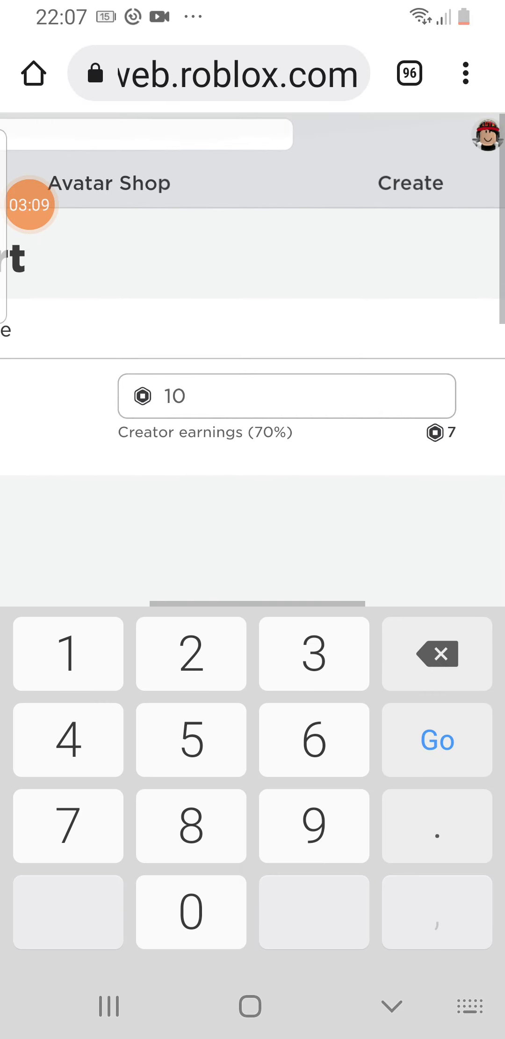
drag(365, 325, 203, 308)
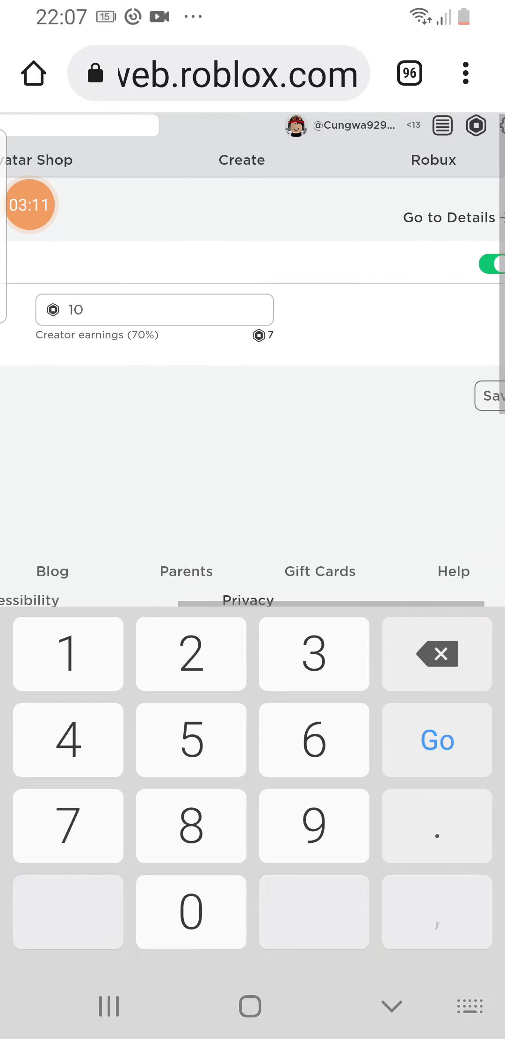
drag(325, 446, 300, 446)
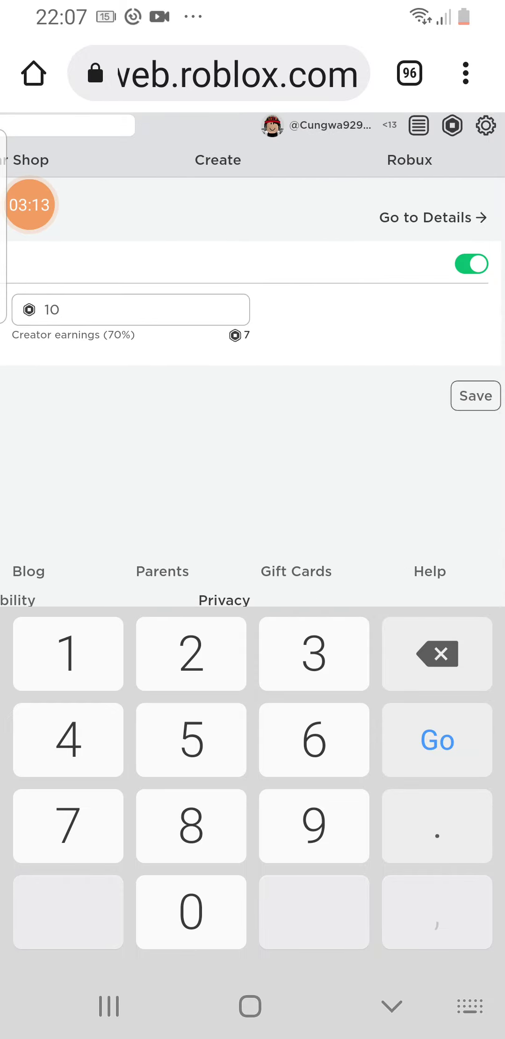
click(475, 395)
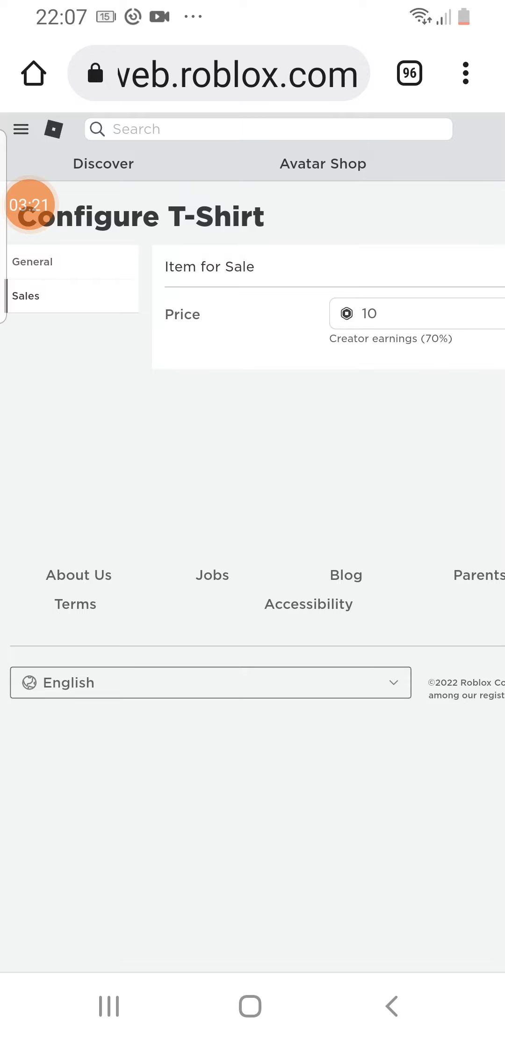
click(391, 1007)
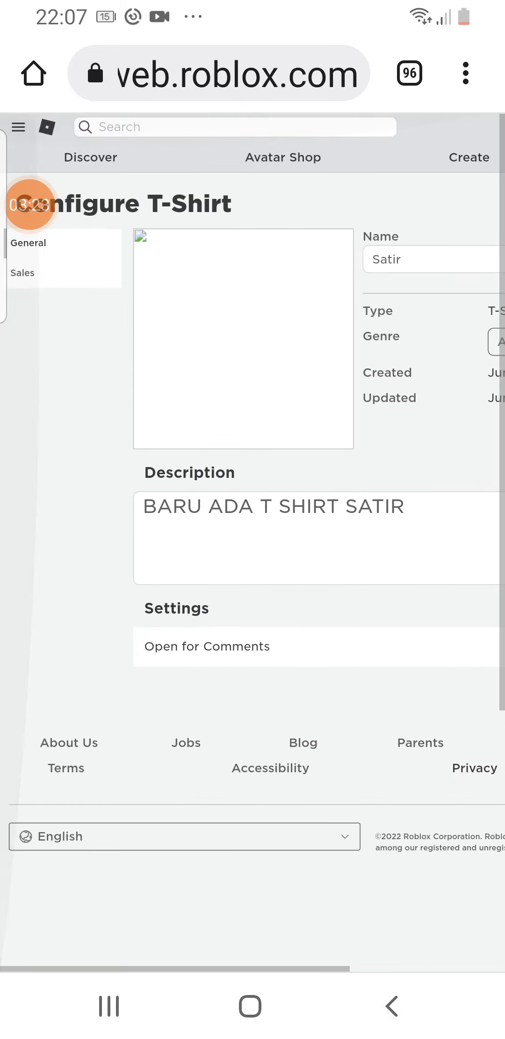
click(392, 1006)
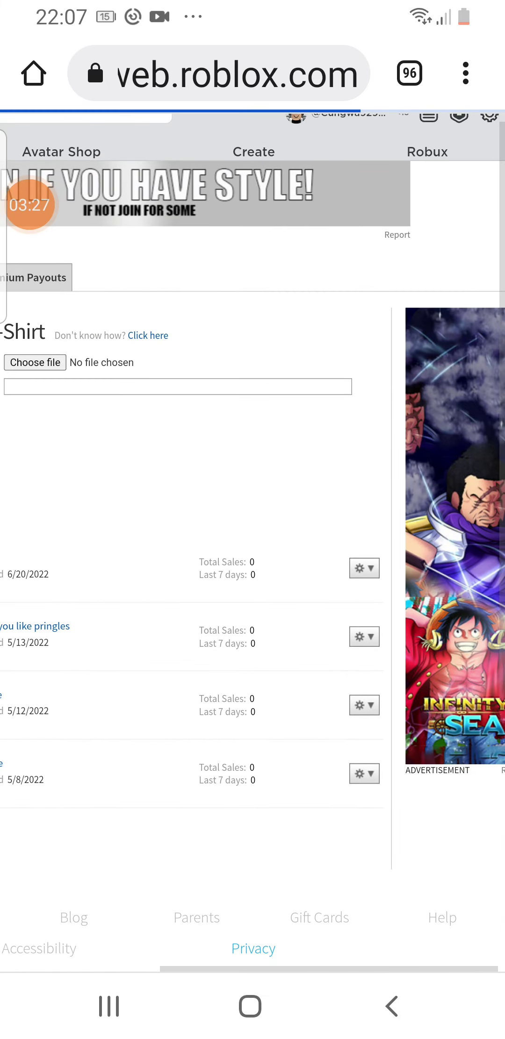
Leave the browser for the Android home screen and launch the Roblox app
click(391, 1006)
click(109, 1006)
click(250, 1007)
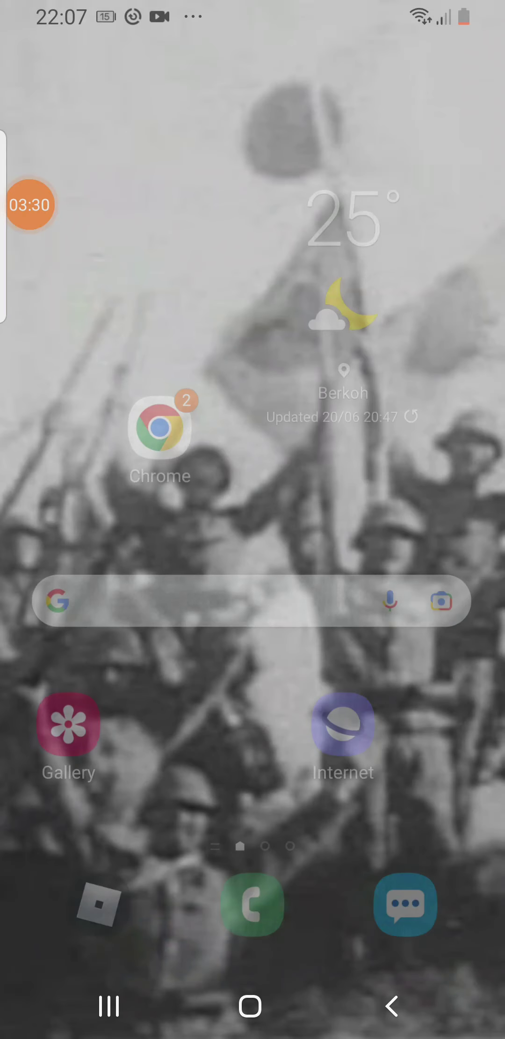
click(99, 903)
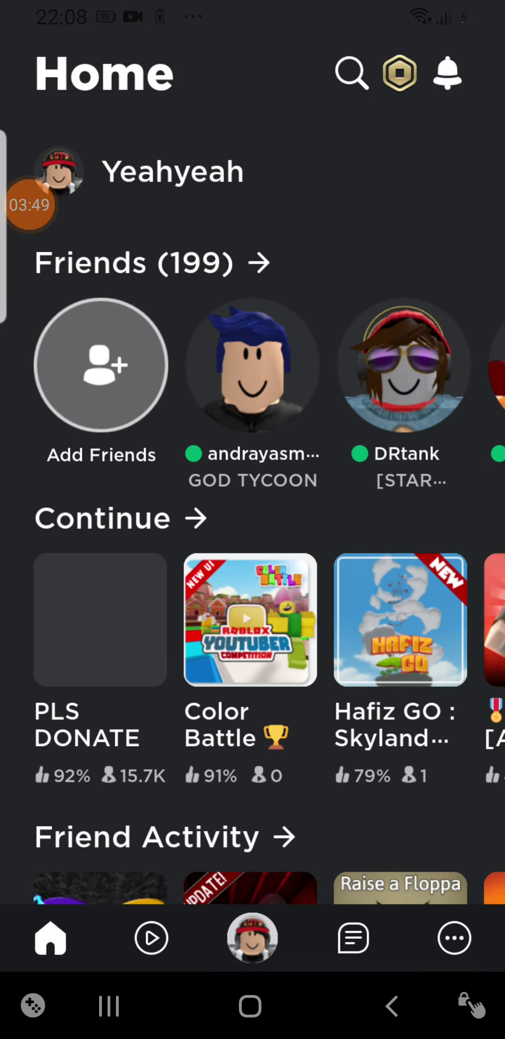
scroll(253, 621, right, 3)
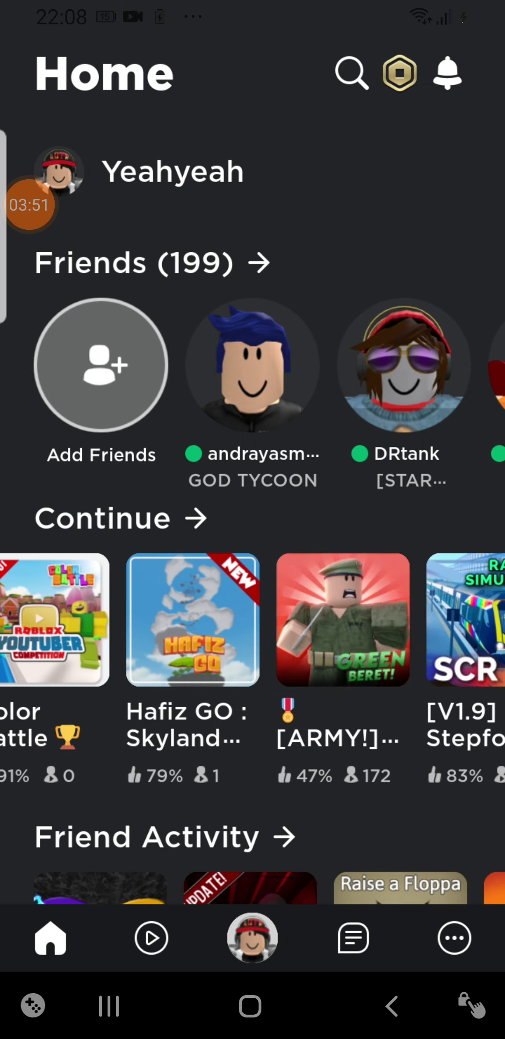
scroll(253, 621, left, 3)
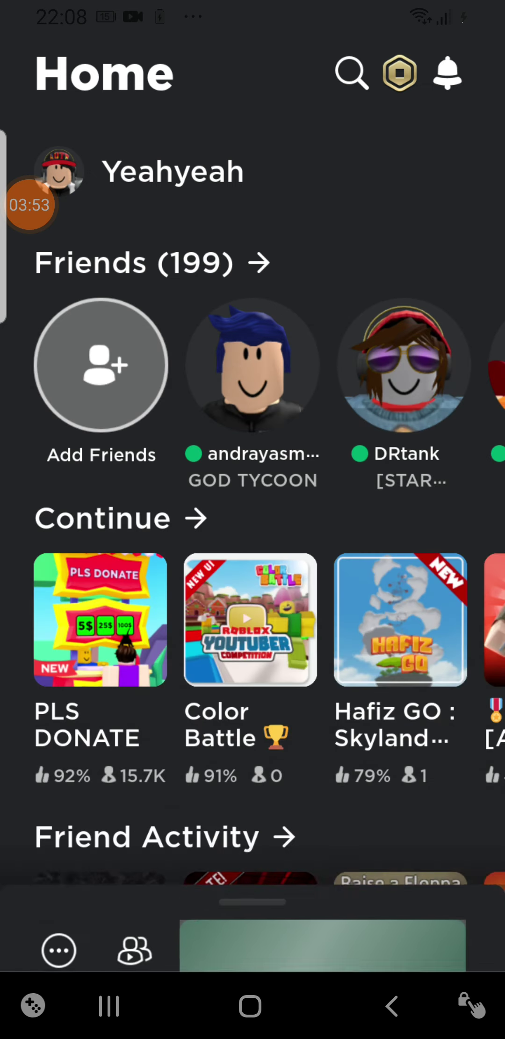
Refresh the Roblox Home page, then open and dismiss the PLS DONATE game details
drag(252, 405, 252, 568)
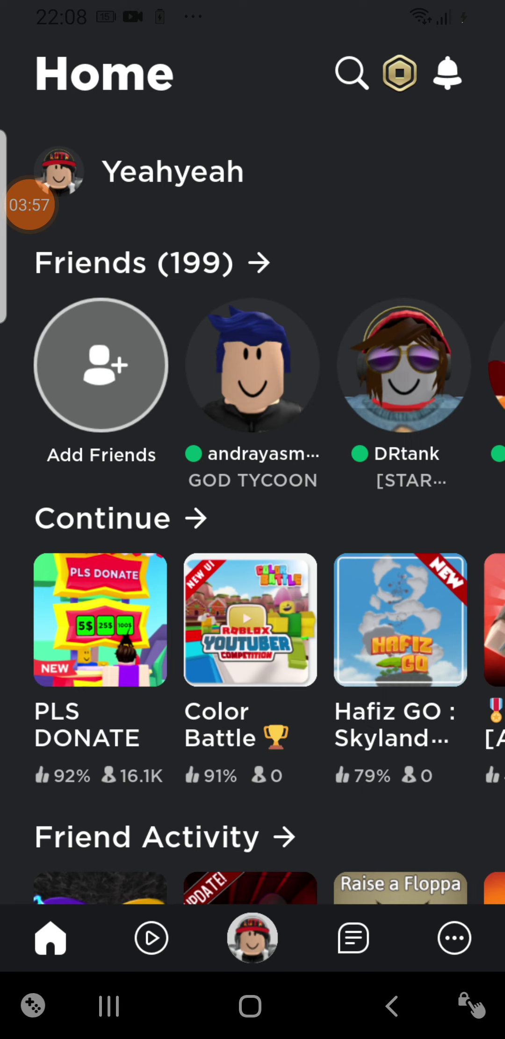
click(100, 620)
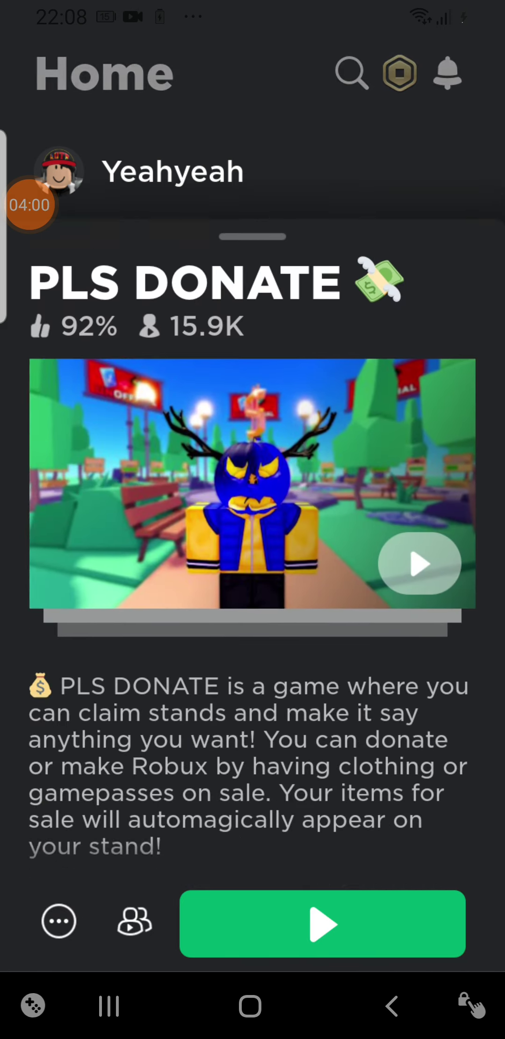
drag(253, 381, 252, 893)
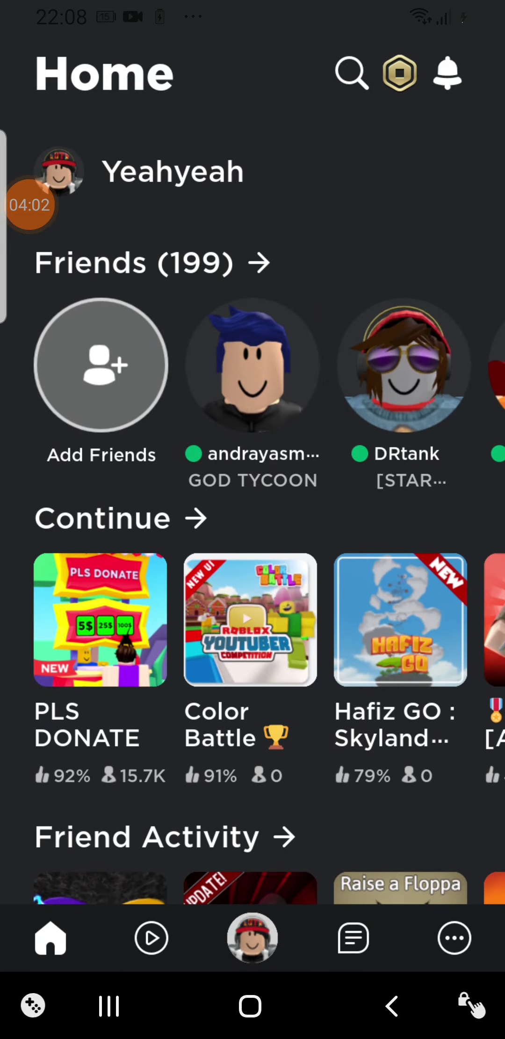
Close Roblox from the recent apps overview and relaunch it
click(109, 1007)
drag(253, 649, 253, 244)
click(97, 917)
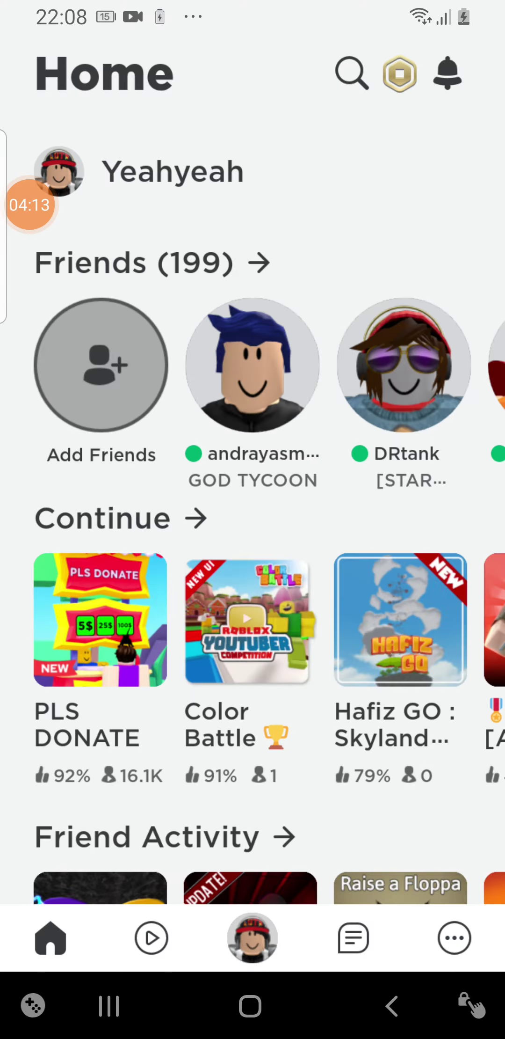
Open the PLS DONATE game details from the Home page
click(100, 619)
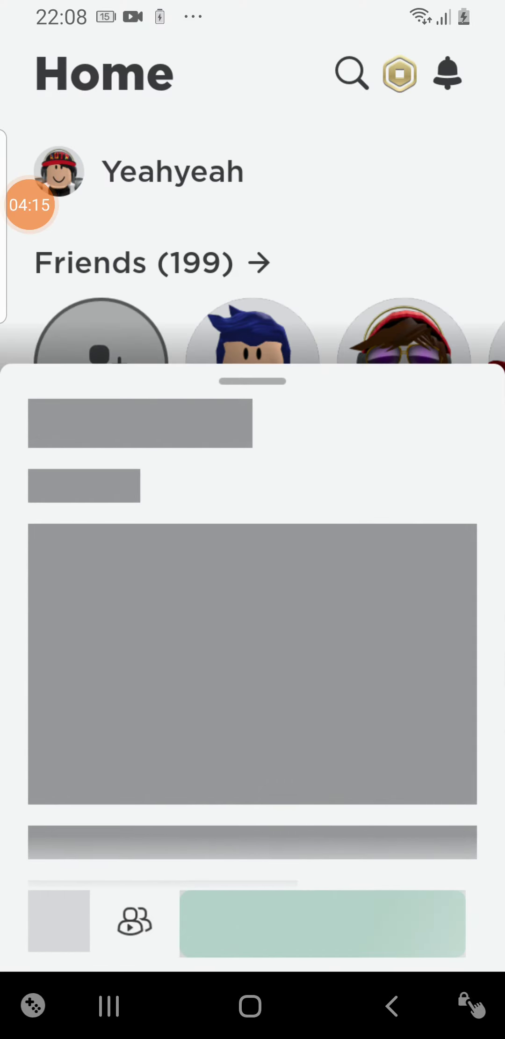